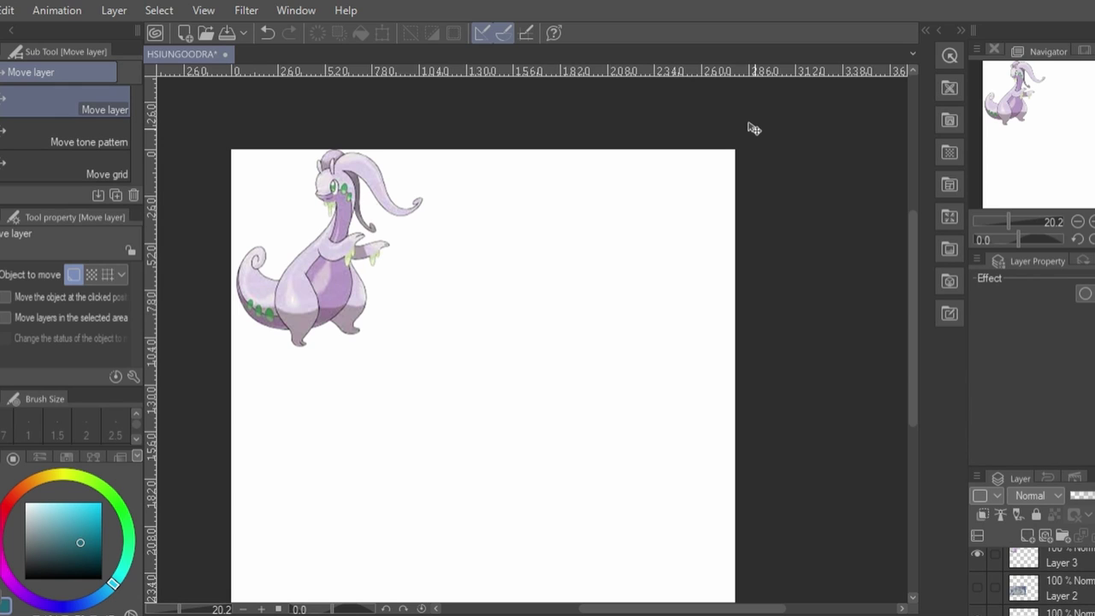
Step: Display the water dragon and spiked snail reference images on the canvas, and hide both again
left_click(976, 586)
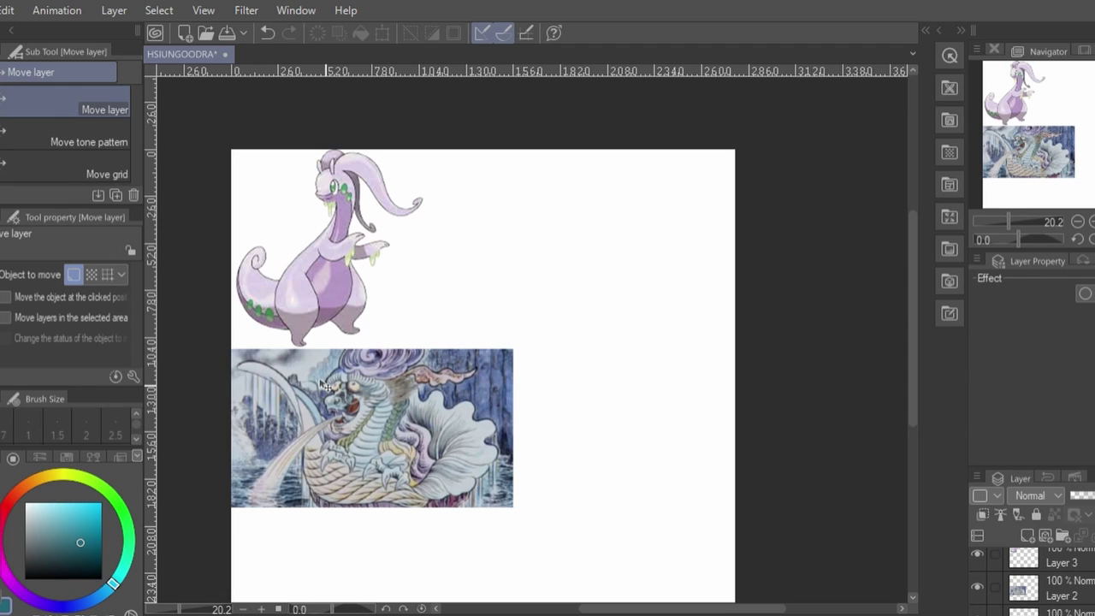
key("ctrl+v")
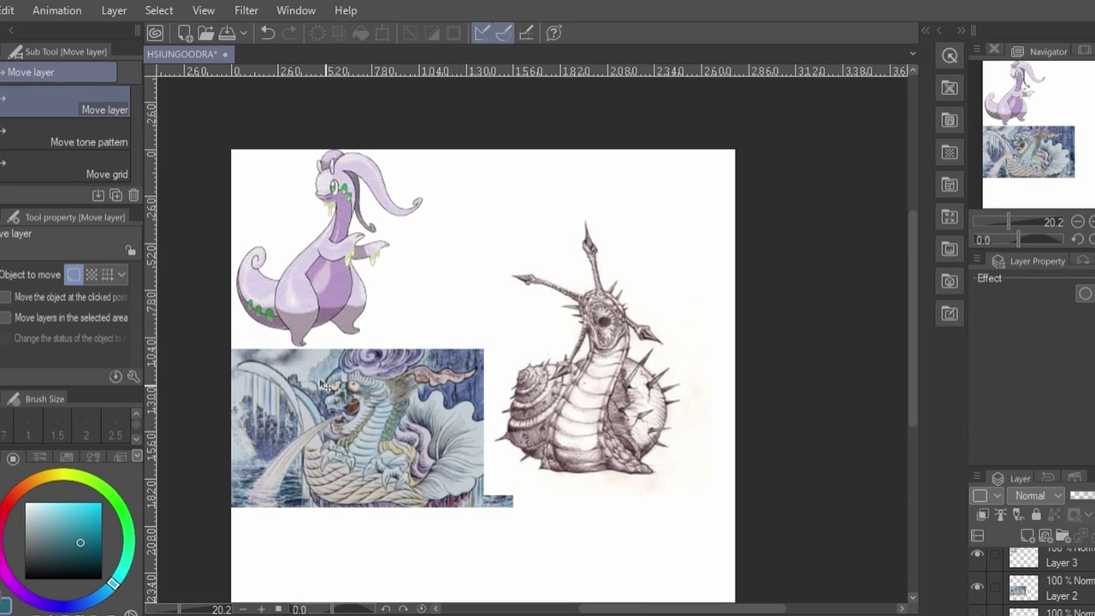
left_click(974, 584)
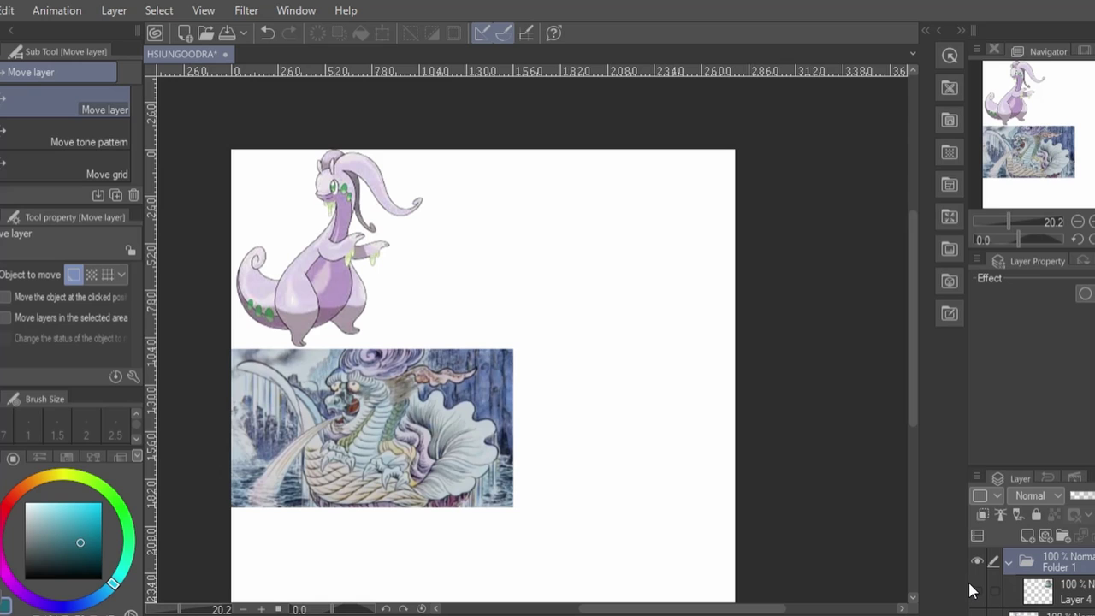
left_click(972, 589)
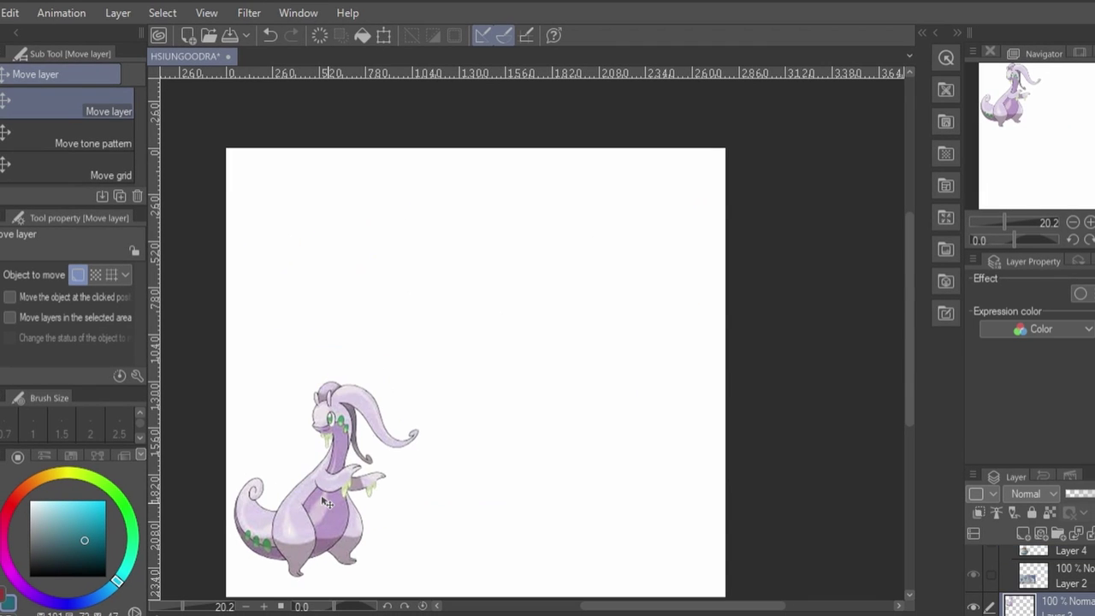
Step: Move the purple dragon reference to the canvas's lower right corner and the crowned slime reference above it
left_click_drag(325, 497, 489, 505)
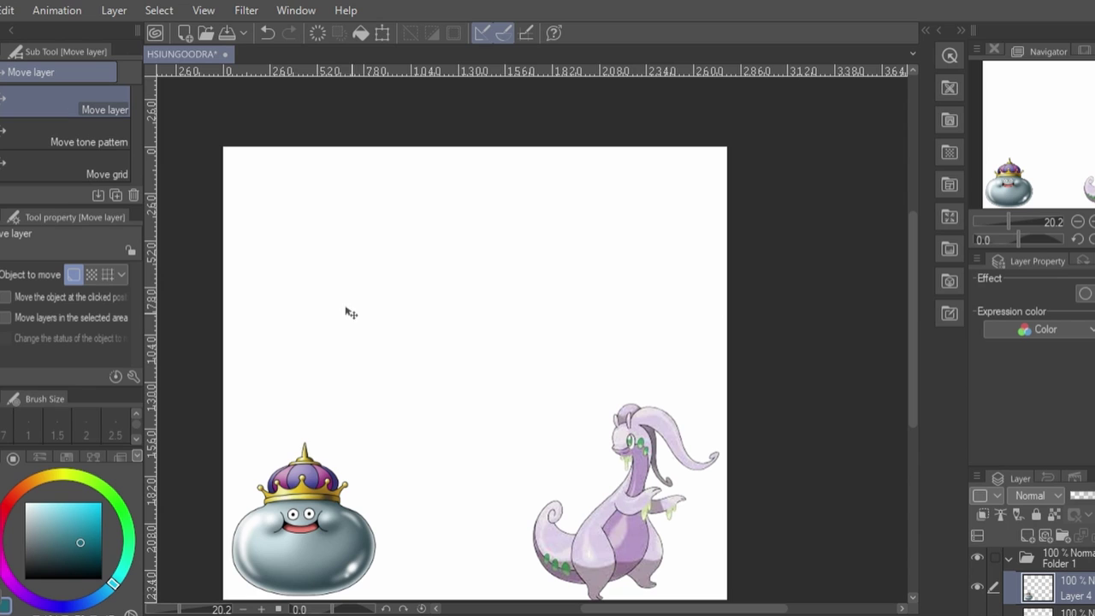
mouse_move(346, 539)
left_mouse_down()
mouse_move(495, 382)
mouse_move(642, 322)
mouse_move(698, 283)
mouse_move(689, 291)
left_mouse_up()
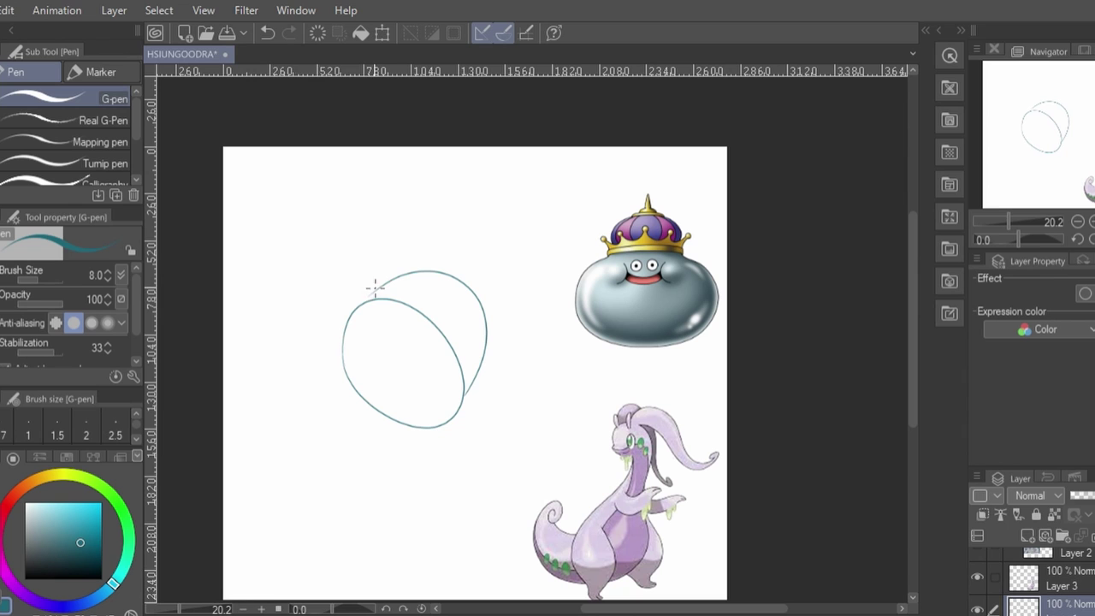
Step: Try a second rim line along the front opening of the shell sketch
mouse_move(371, 291)
left_mouse_down()
mouse_move(468, 333)
mouse_move(457, 430)
mouse_move(469, 345)
mouse_move(465, 375)
left_mouse_up()
key("ctrl+z")
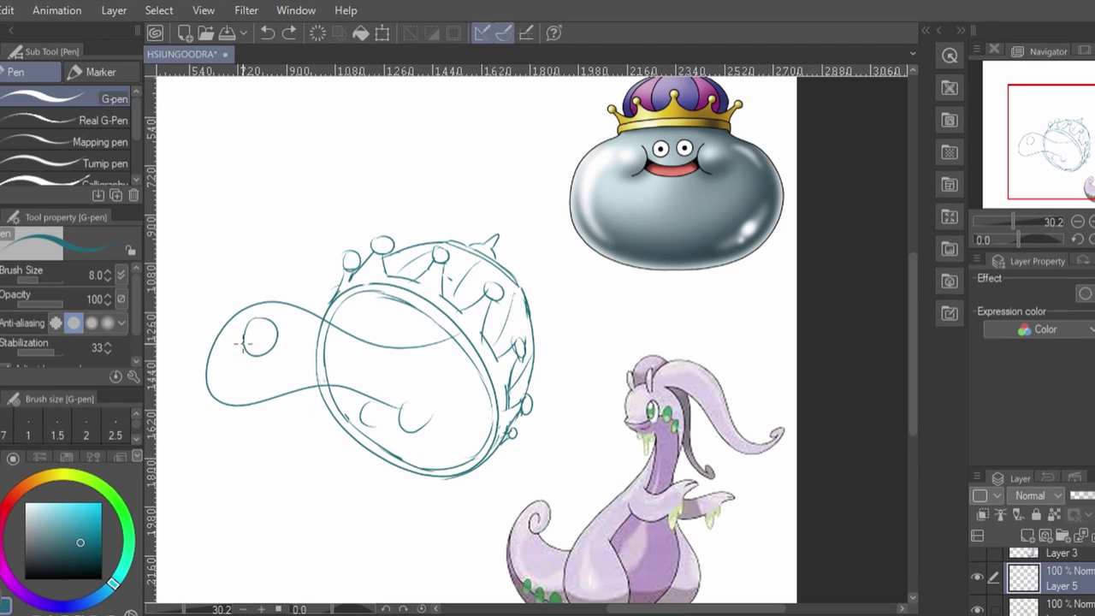
Step: Add a pupil and a small curved mark to the rough head, and undo the whole head and neck sketch
mouse_move(245, 343)
left_mouse_down()
mouse_move(266, 316)
mouse_move(256, 336)
left_mouse_up()
mouse_move(258, 376)
left_mouse_down()
mouse_move(254, 397)
mouse_move(264, 395)
left_mouse_up()
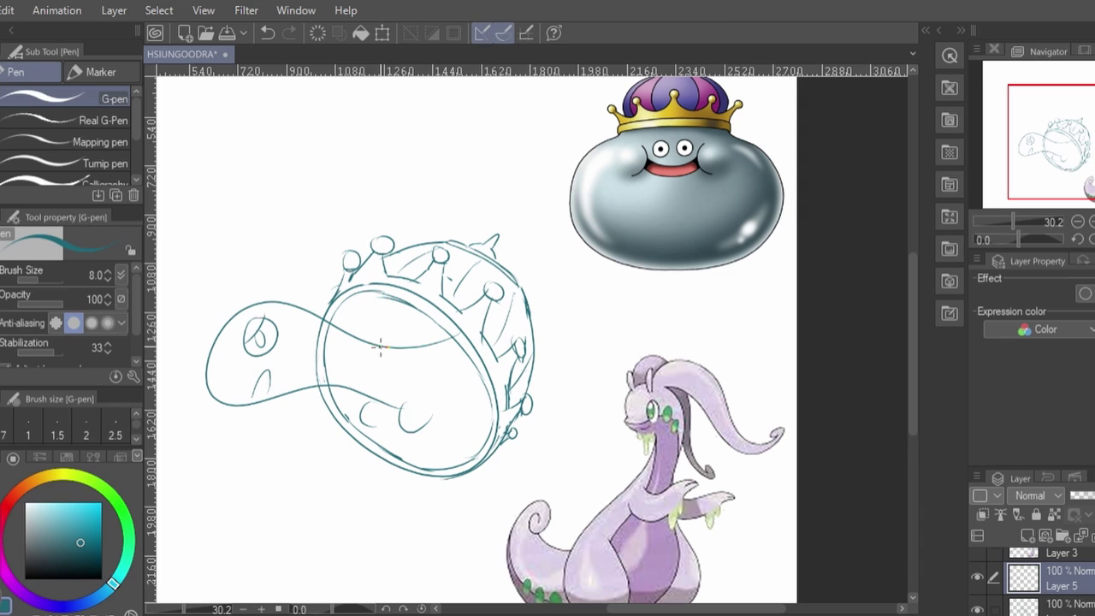
key("ctrl+z")
key("ctrl+z")
key("ctrl+z")
key("ctrl+z")
key("ctrl+z")
key("ctrl+z")
key("ctrl+z")
key("ctrl+z")
key("ctrl+z")
key("ctrl+z")
key("ctrl+z")
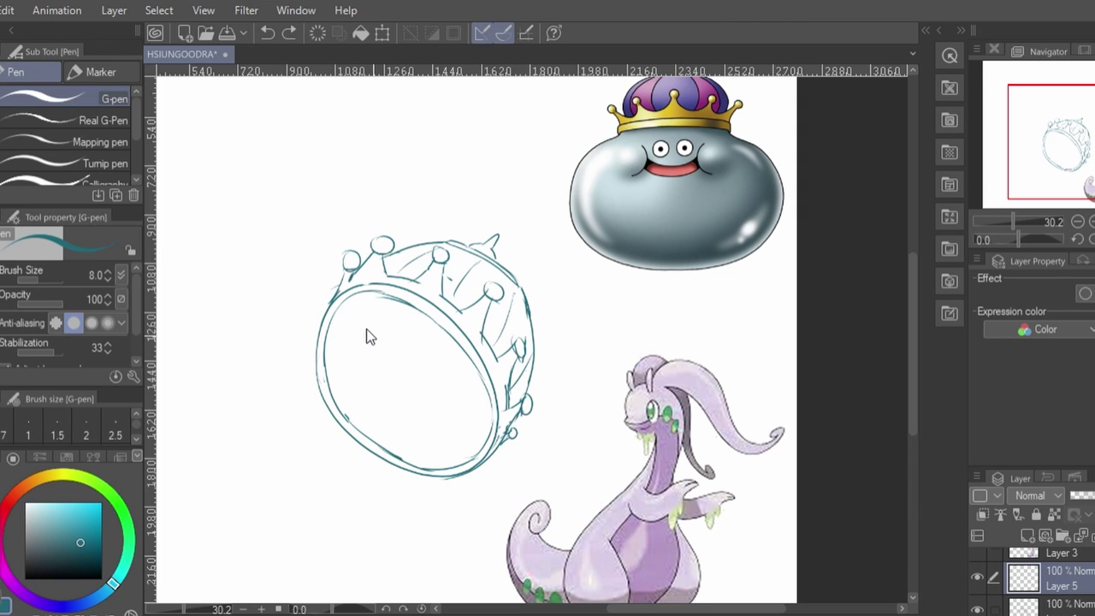
Step: Redo the undone head and neck strokes in front of the crown-shaped shell
key("ctrl+y")
key("ctrl+y")
key("ctrl+y")
key("ctrl+y")
key("ctrl+y")
key("ctrl+y")
key("ctrl+y")
key("ctrl+y")
key("ctrl+y")
key("ctrl+y")
key("ctrl+y")
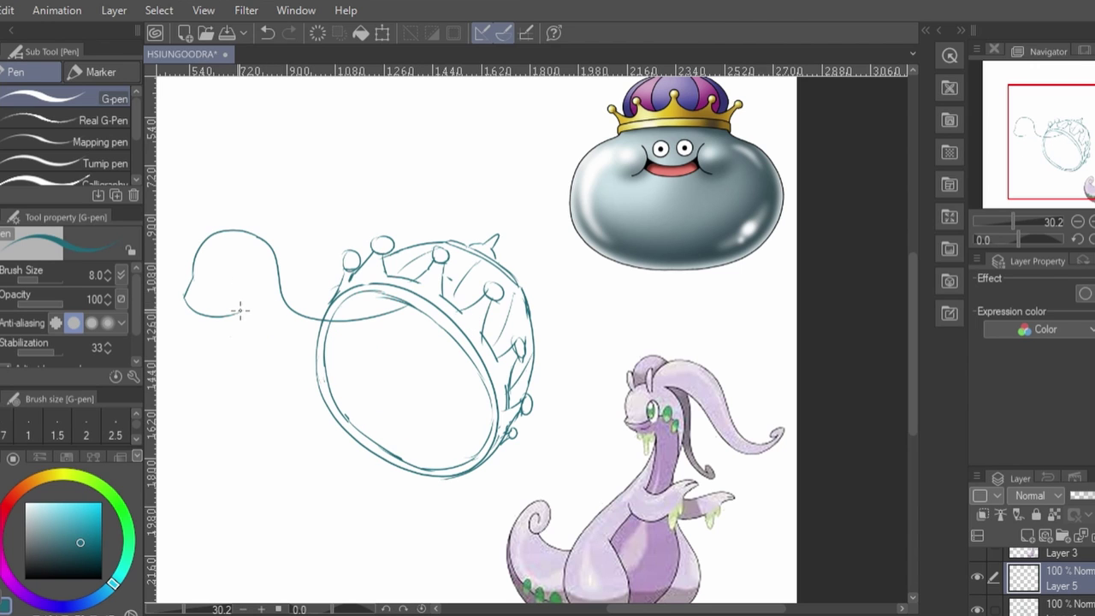
Step: Try a small V-shaped mark on the lower jaw and a long wavy antenna sweeping back from the head
mouse_move(213, 309)
left_mouse_down()
mouse_move(238, 300)
mouse_move(221, 300)
left_mouse_up()
key("ctrl+z")
mouse_move(229, 228)
left_mouse_down()
mouse_move(289, 190)
mouse_move(351, 215)
left_mouse_up()
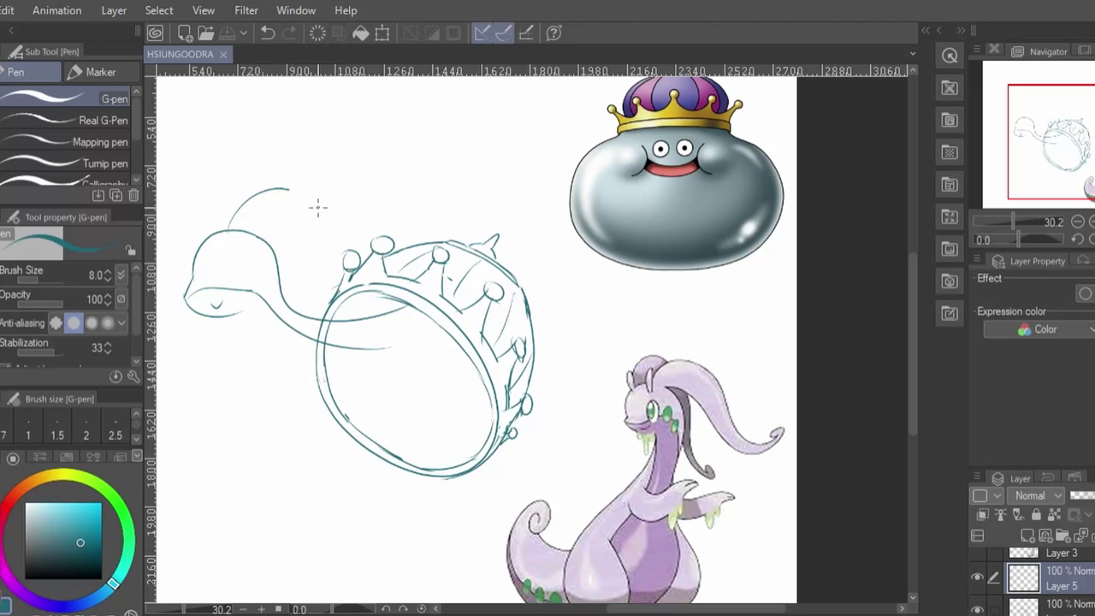
mouse_move(242, 231)
left_mouse_down()
mouse_move(255, 212)
mouse_move(310, 224)
mouse_move(364, 221)
mouse_move(374, 210)
mouse_move(344, 210)
mouse_move(363, 213)
left_mouse_up()
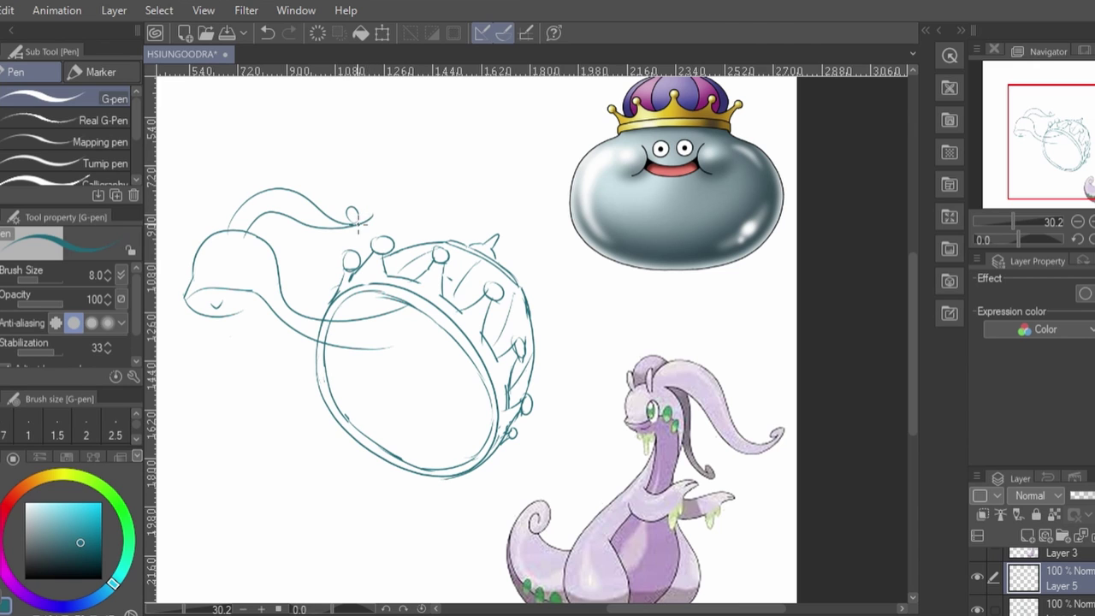
Step: Try refining the curl at the antenna's tip with pen and eraser
key("e")
key("p")
key("ctrl+z")
left_click_drag(357, 214, 359, 224)
key("ctrl+z")
key("e")
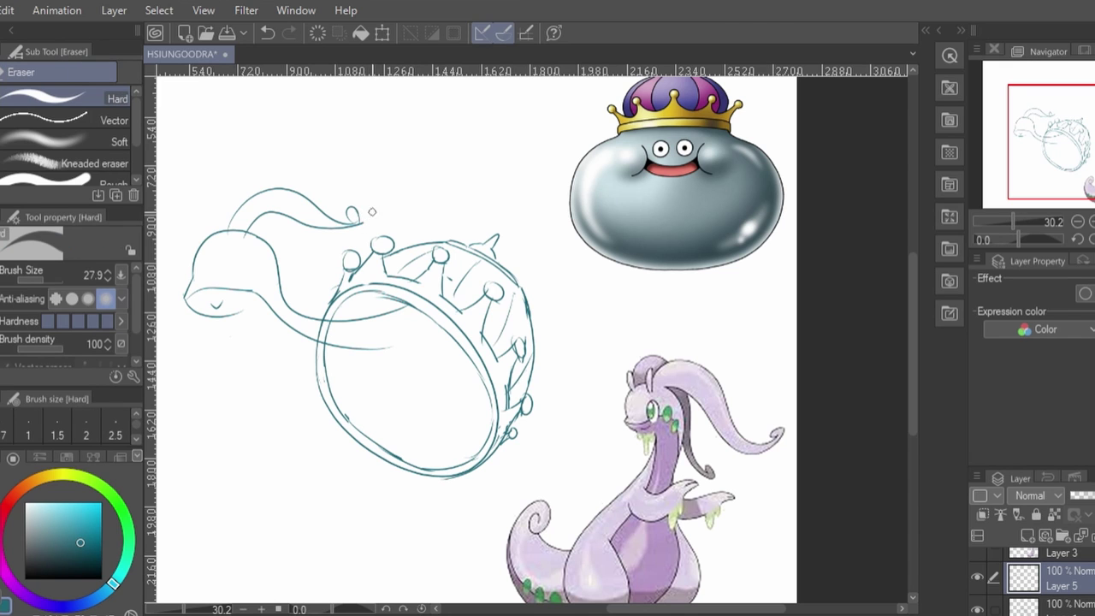
key("p")
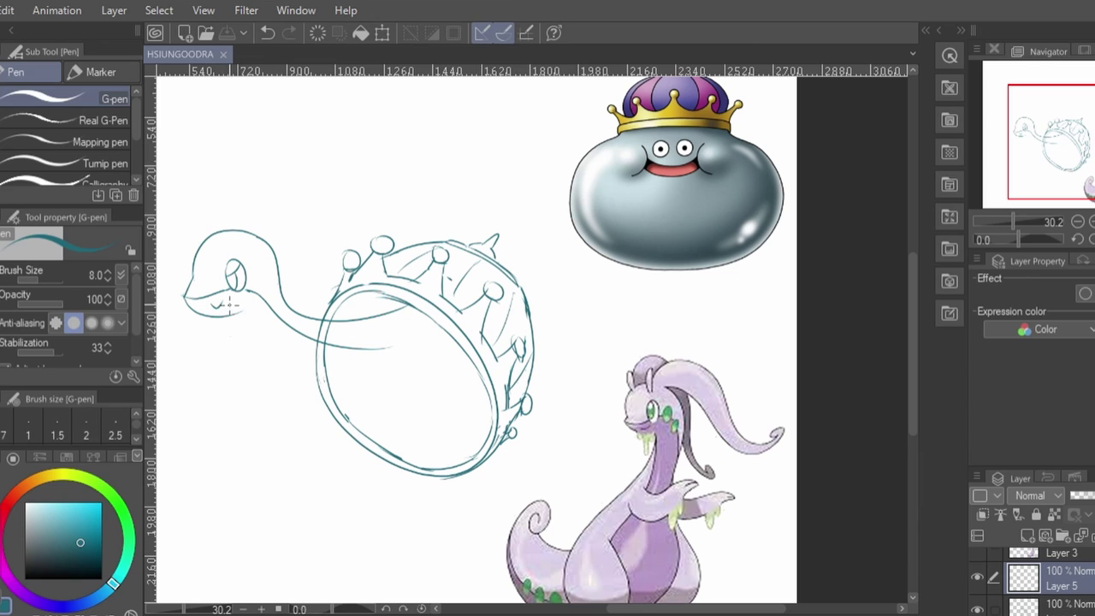
Step: Erase the small mark inside the lower jaw and try out new mouth and chin strokes
key("e")
left_click_drag(218, 304, 221, 306)
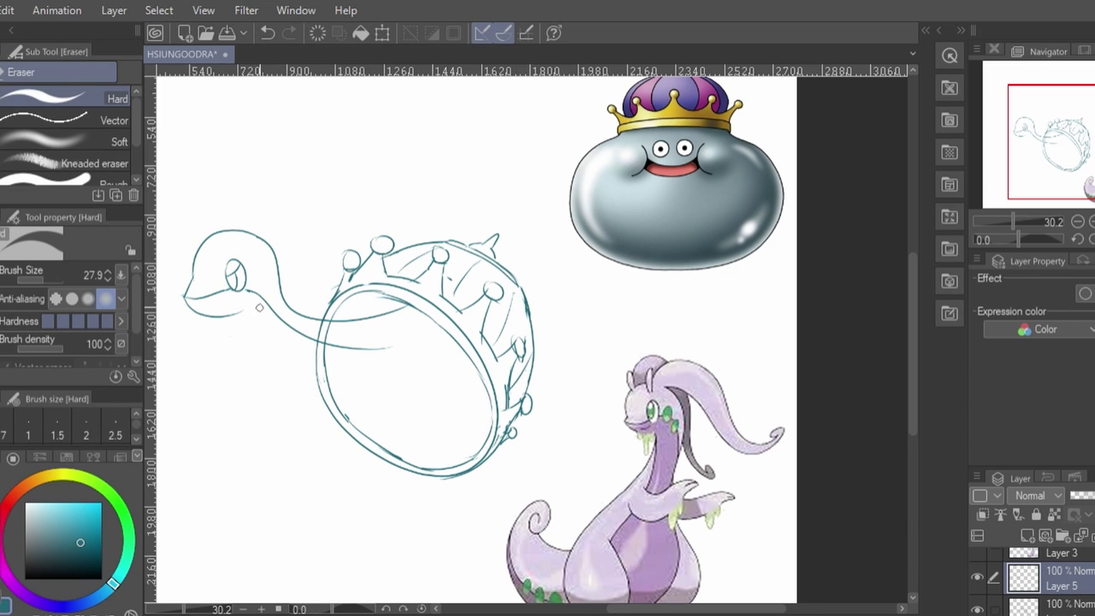
key("p")
key("ctrl+z")
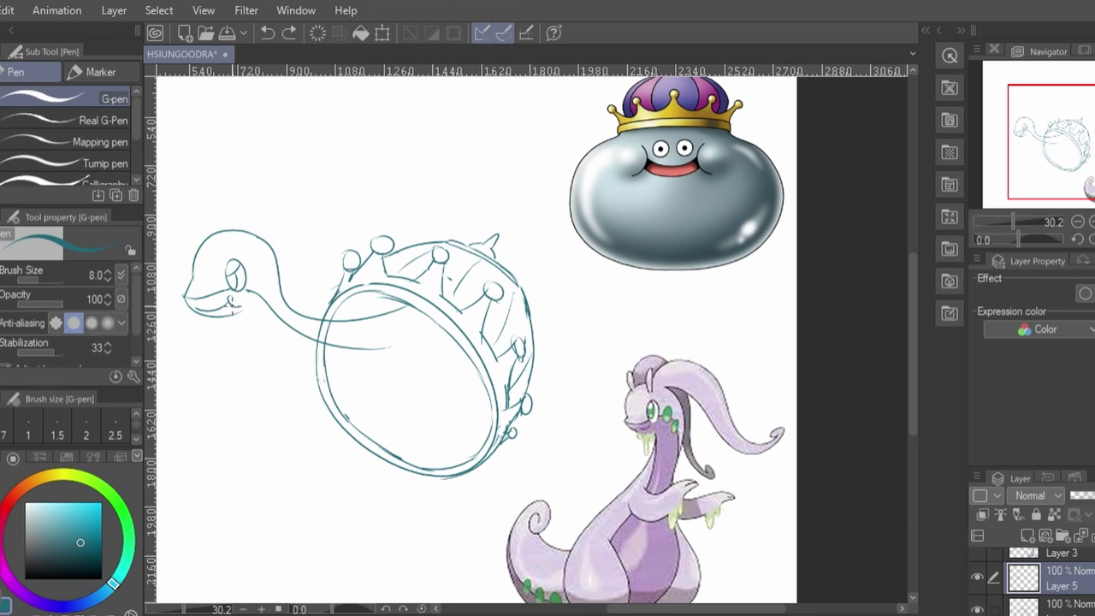
left_click_drag(231, 304, 210, 314)
key("ctrl+z")
key("ctrl+z")
key("ctrl+z")
key("ctrl+z")
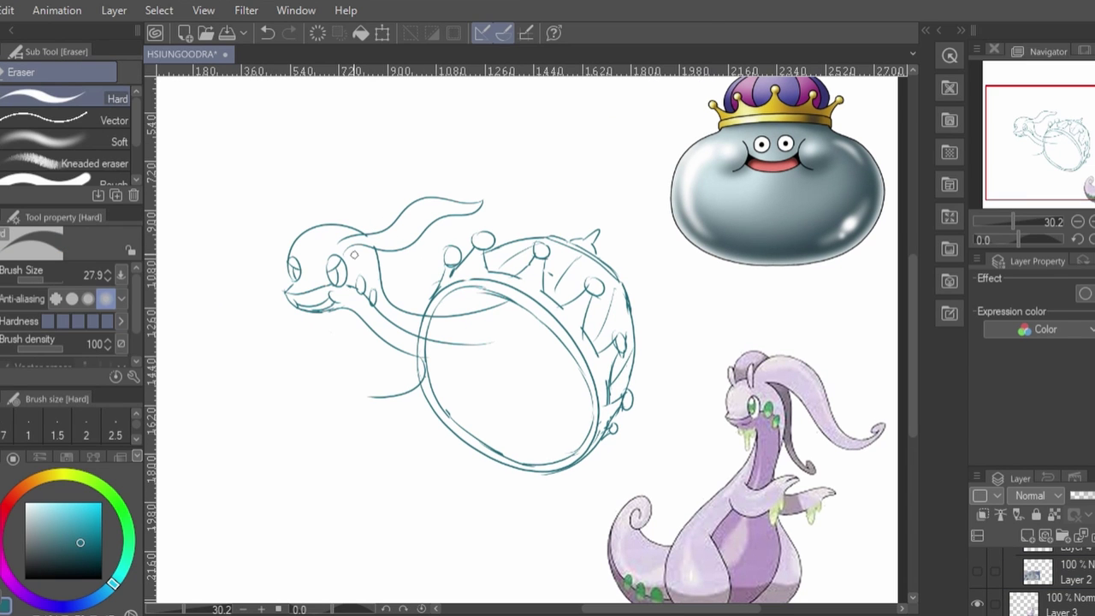
Step: Sketch a short curve above the near eye with the G-pen, undoing and redoing the latest strokes to compare
key("p")
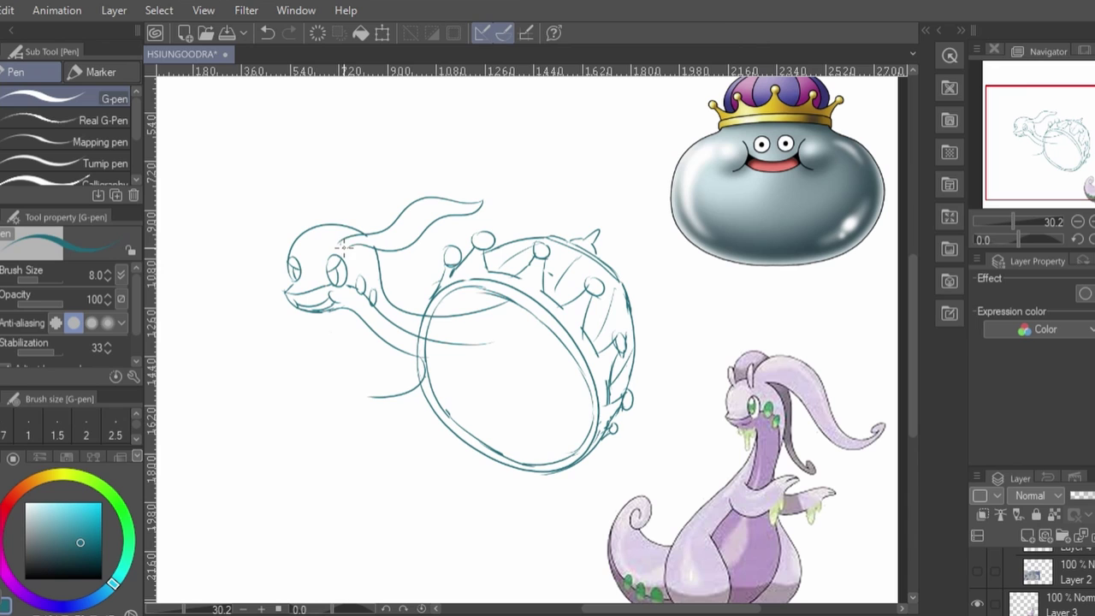
key("ctrl+z")
key("ctrl+z")
key("ctrl+y")
key("ctrl+y")
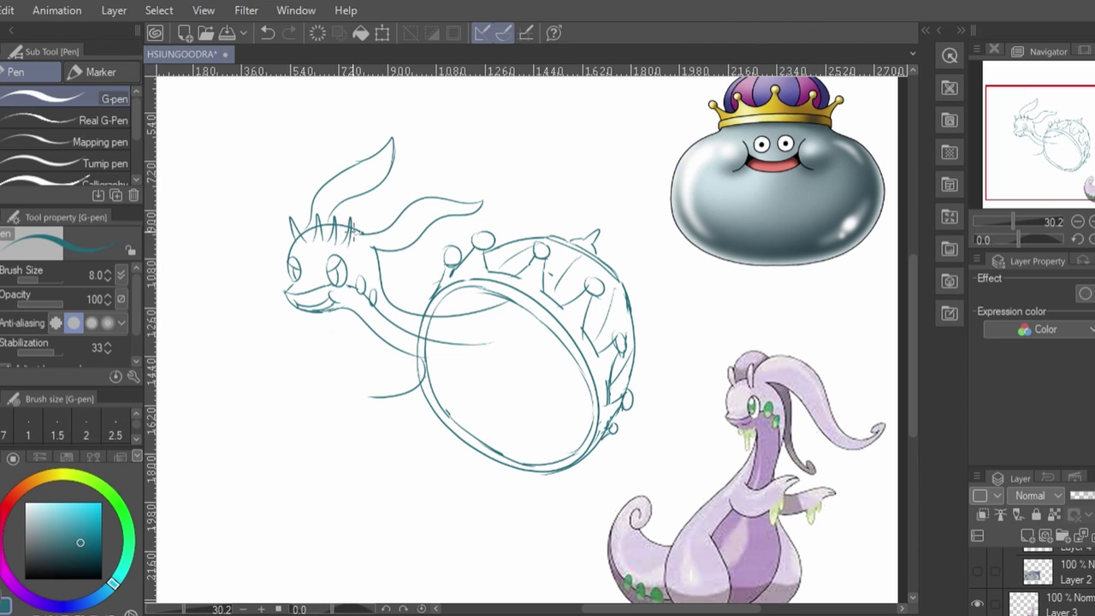
Step: Sketch a small spiked crown across the top of the head, undoing and redoing strokes to compare
mouse_move(354, 241)
left_mouse_down()
mouse_move(356, 254)
mouse_move(349, 219)
mouse_move(352, 254)
mouse_move(350, 225)
mouse_move(295, 210)
left_mouse_up()
key("ctrl+z")
key("ctrl+z")
key("ctrl+z")
key("ctrl+z")
key("ctrl+z")
key("ctrl+y")
key("ctrl+y")
key("ctrl+y")
key("ctrl+y")
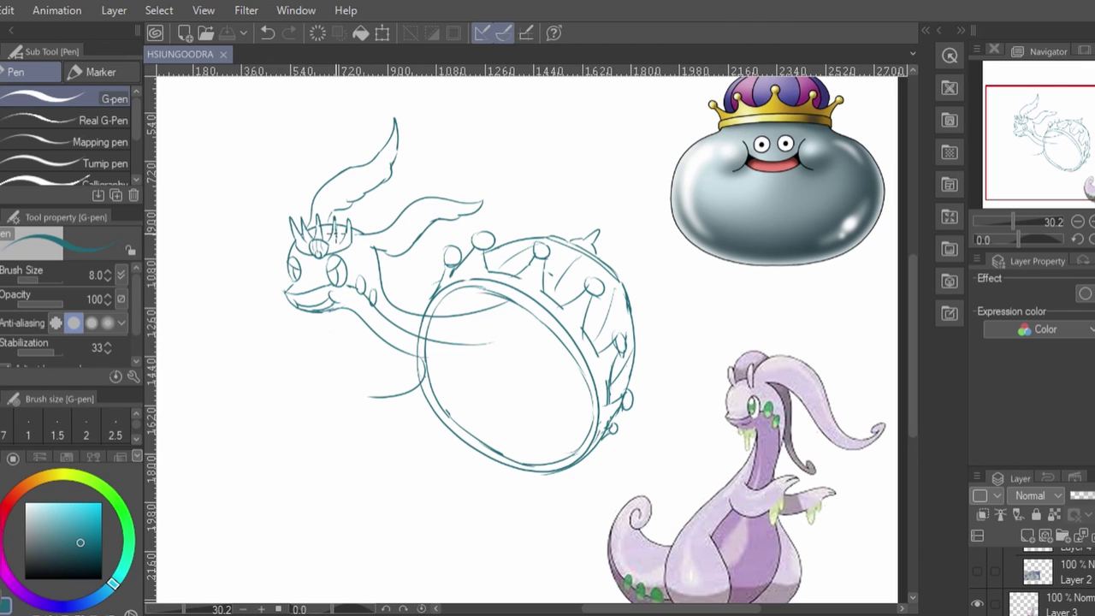
left_click_drag(336, 234, 343, 239)
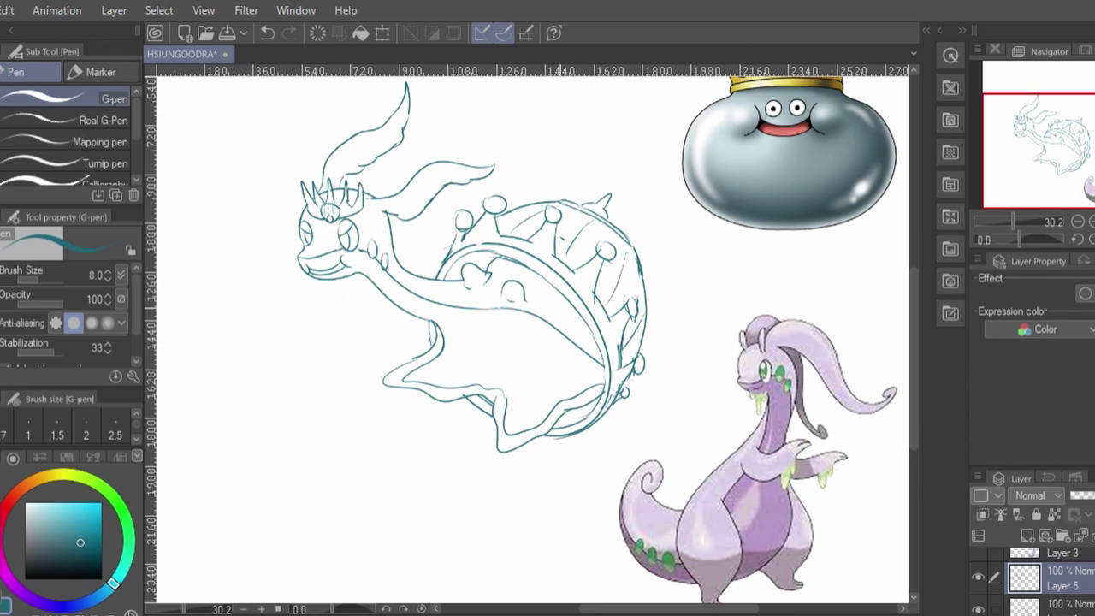
Step: Add another rounded spot to the row along the body inside the shell, and save the drawing
mouse_move(543, 302)
left_mouse_down()
mouse_move(561, 307)
mouse_move(540, 302)
mouse_move(552, 310)
left_mouse_up()
key("ctrl+z")
key("ctrl+s")
left_click_drag(502, 264, 517, 264)
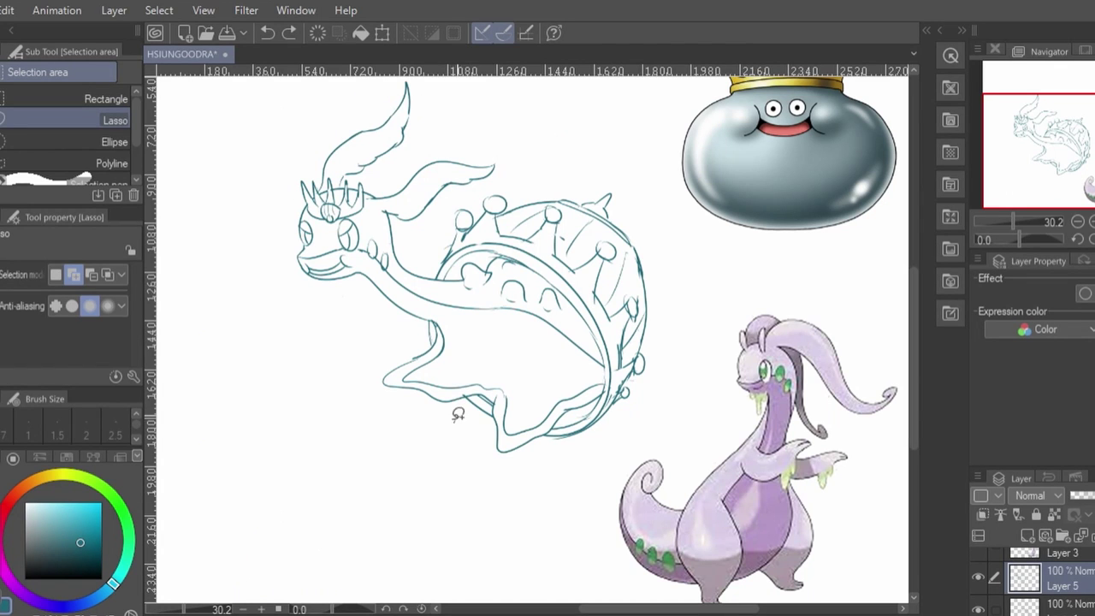
Step: Lasso the pointed front foot, reposition it farther forward from the body, and clear the selection
mouse_move(453, 423)
left_mouse_down()
mouse_move(471, 388)
mouse_move(449, 361)
mouse_move(415, 348)
mouse_move(362, 370)
mouse_move(407, 389)
mouse_move(387, 394)
mouse_move(409, 403)
mouse_move(428, 382)
mouse_move(406, 398)
mouse_move(445, 390)
mouse_move(403, 405)
mouse_move(397, 386)
mouse_move(440, 385)
left_mouse_up()
left_click(481, 451)
left_click(311, 460)
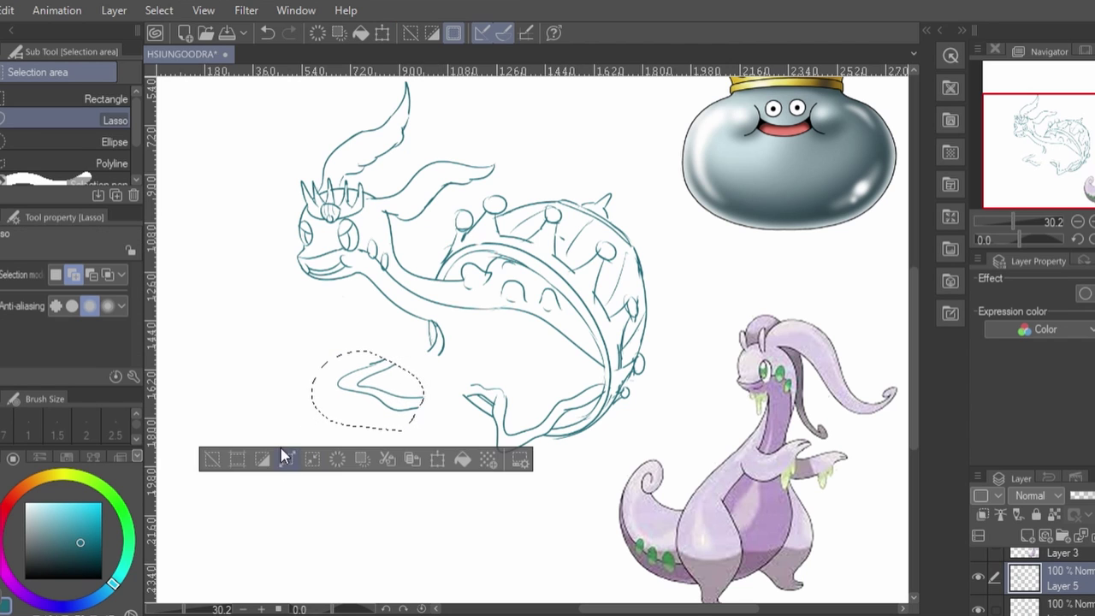
left_click(212, 458)
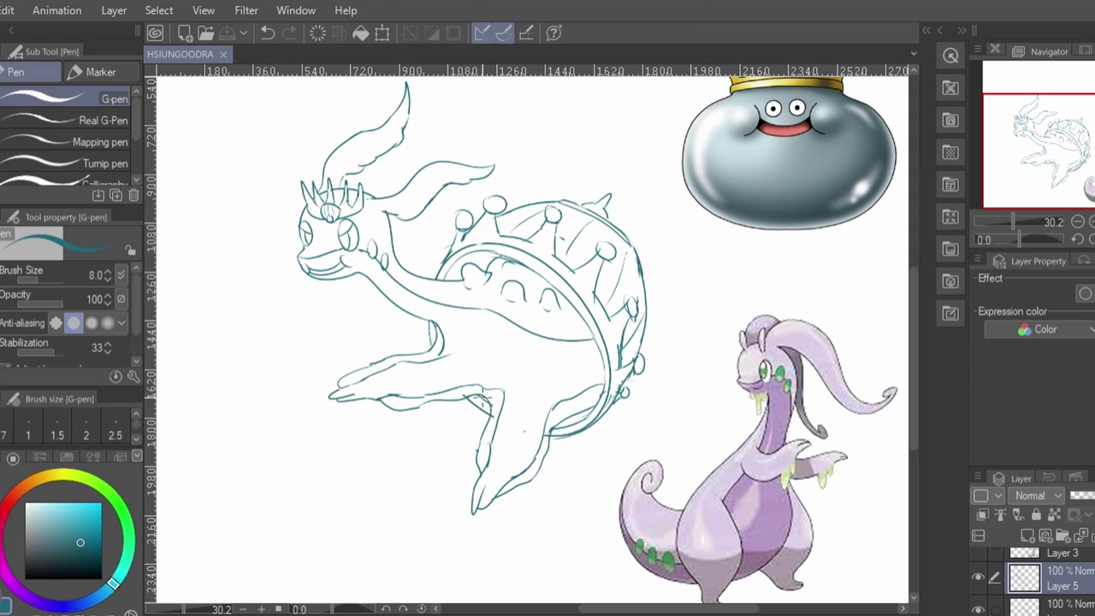